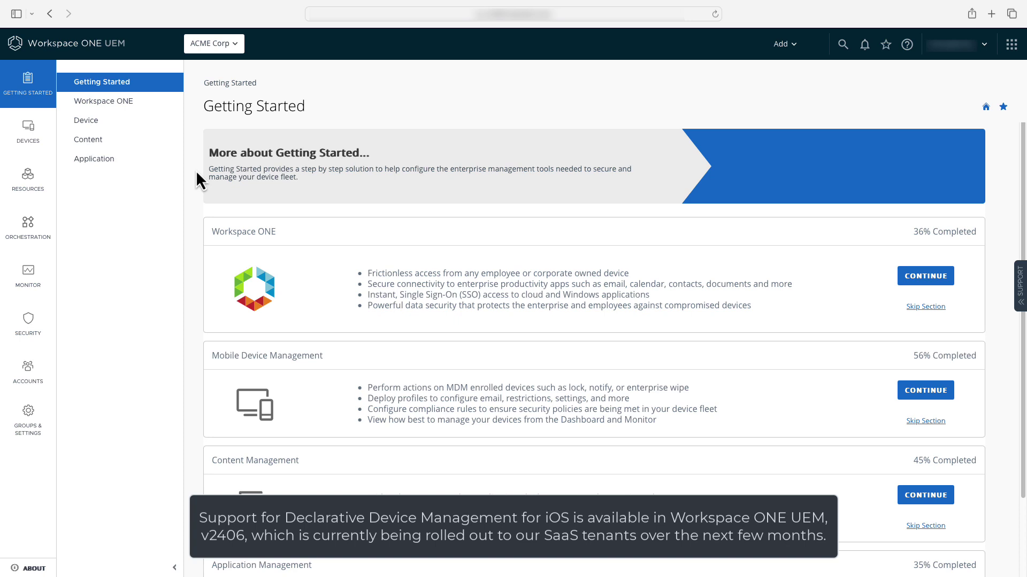
Start a new Apple iOS profile as a declarative Configuration in Device context.
mouse_move(28, 179)
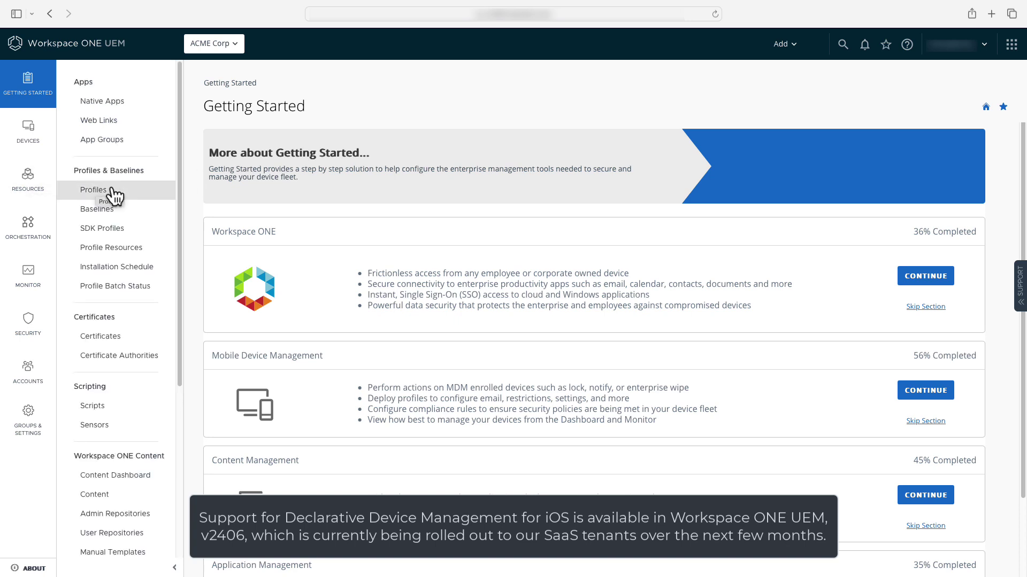
click(114, 192)
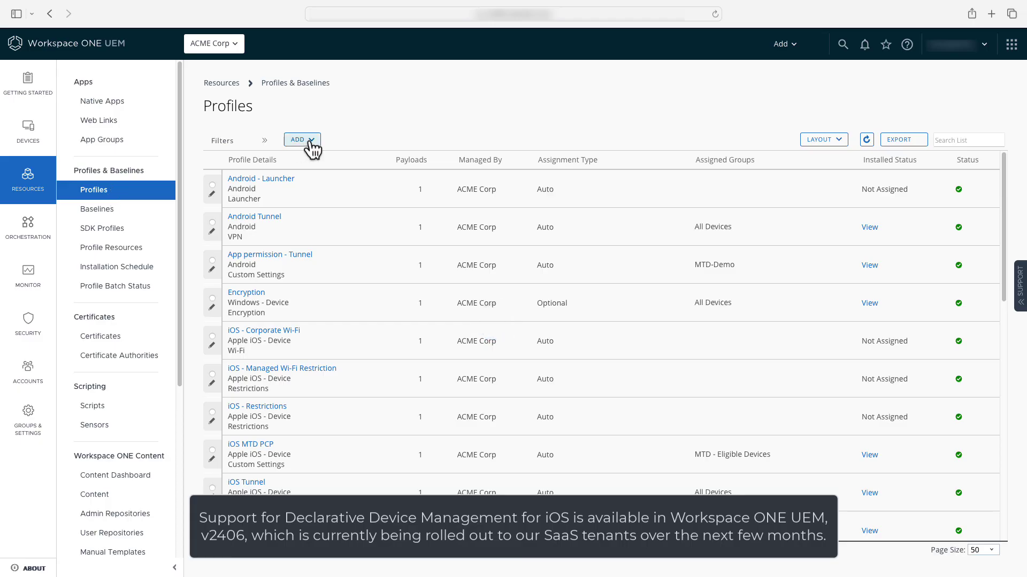
click(312, 149)
click(308, 161)
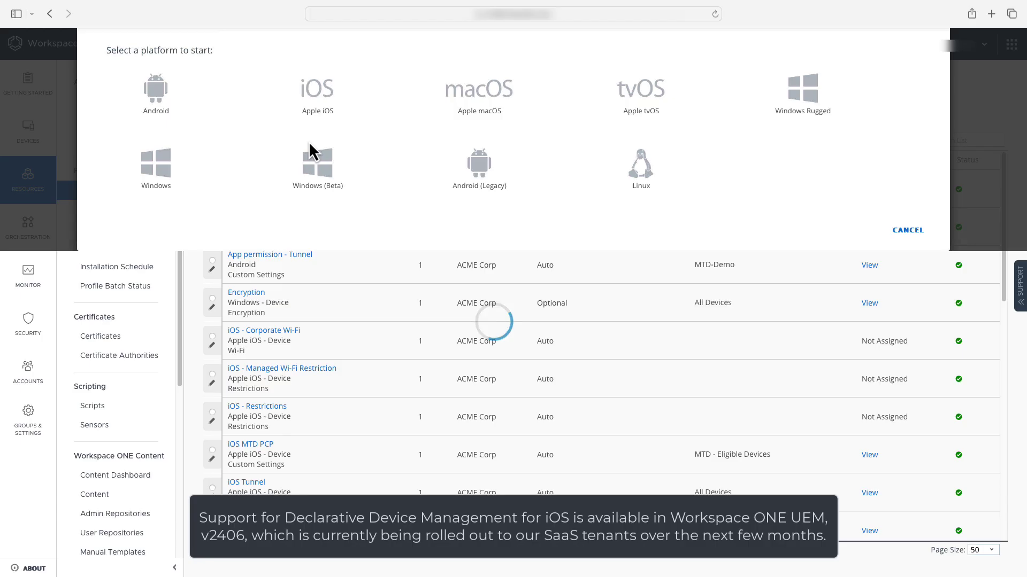
click(313, 153)
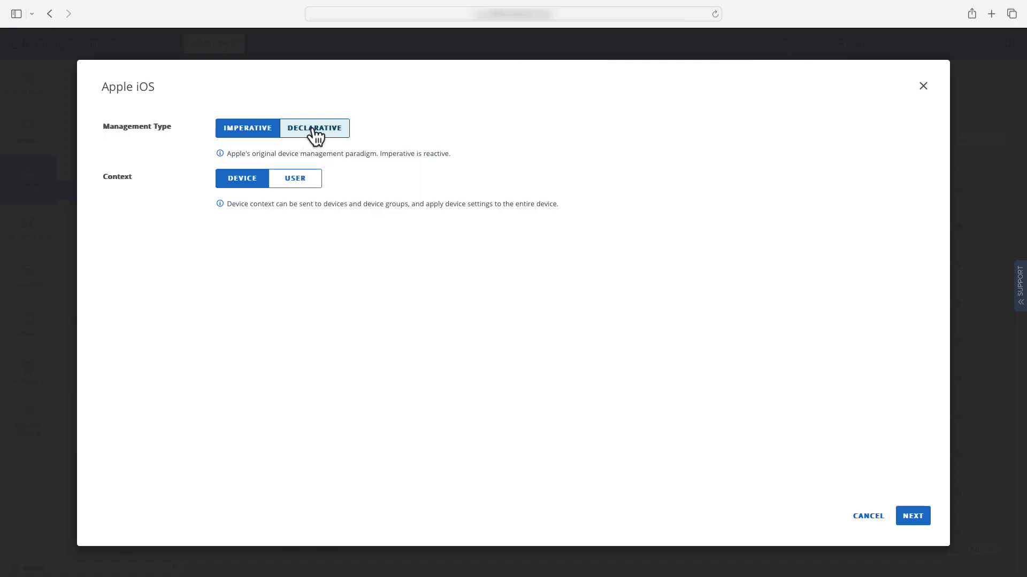
click(315, 136)
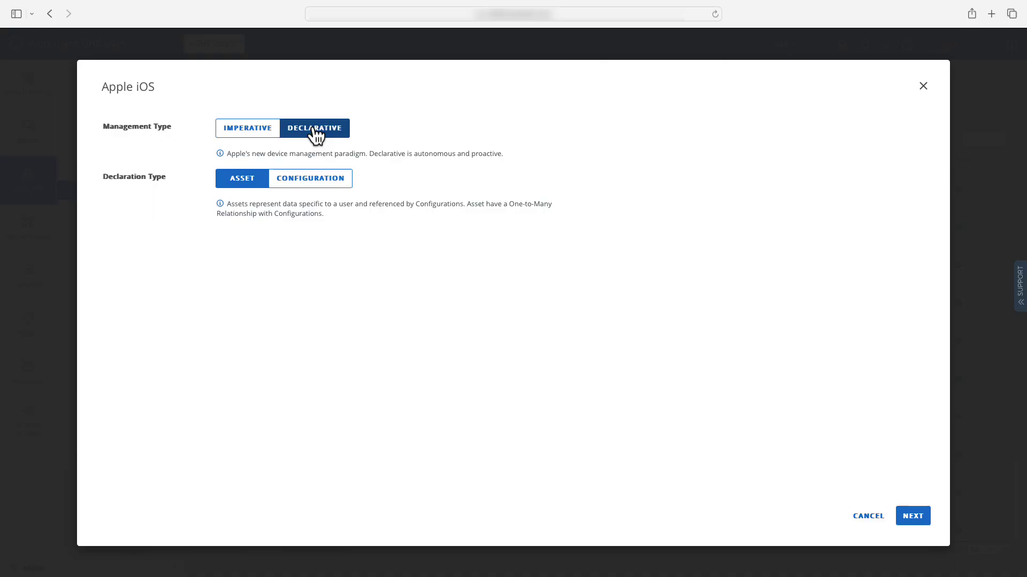
click(321, 182)
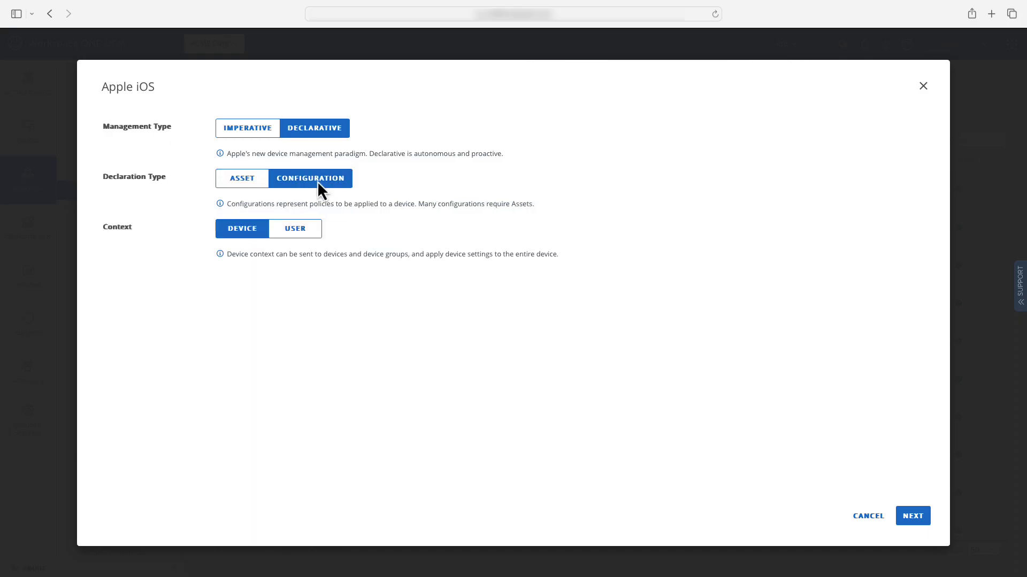
Name the profile 'iOS Passcode' and require a passcode with minimum length 6 and 5 failed attempts.
click(913, 516)
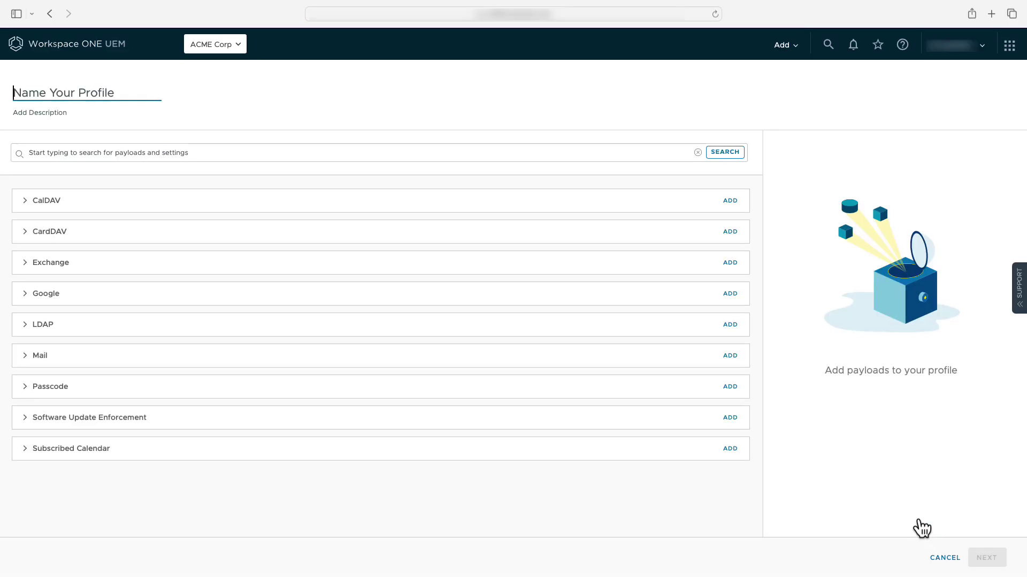
text(iOS Passcode)
click(730, 387)
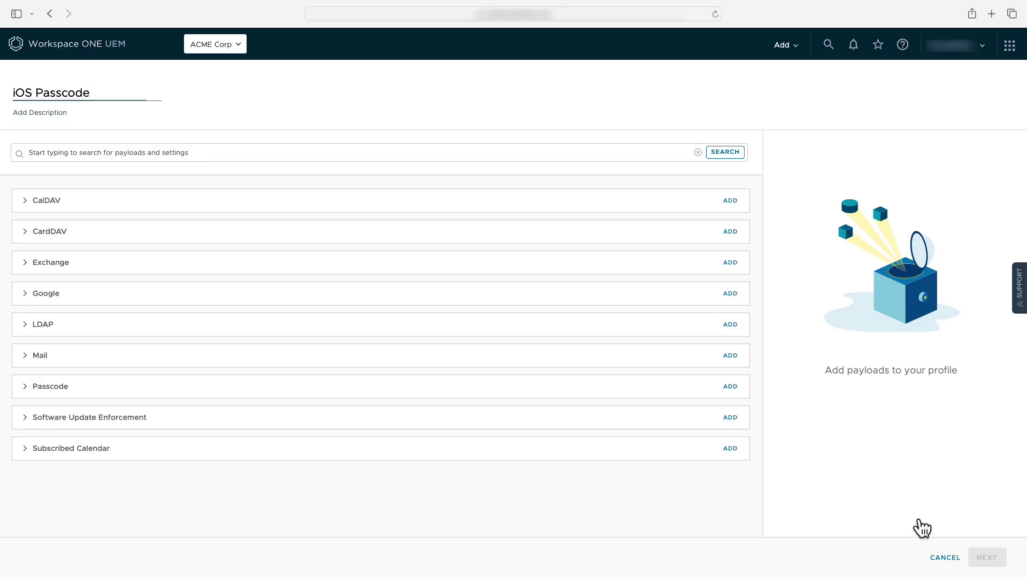
click(170, 431)
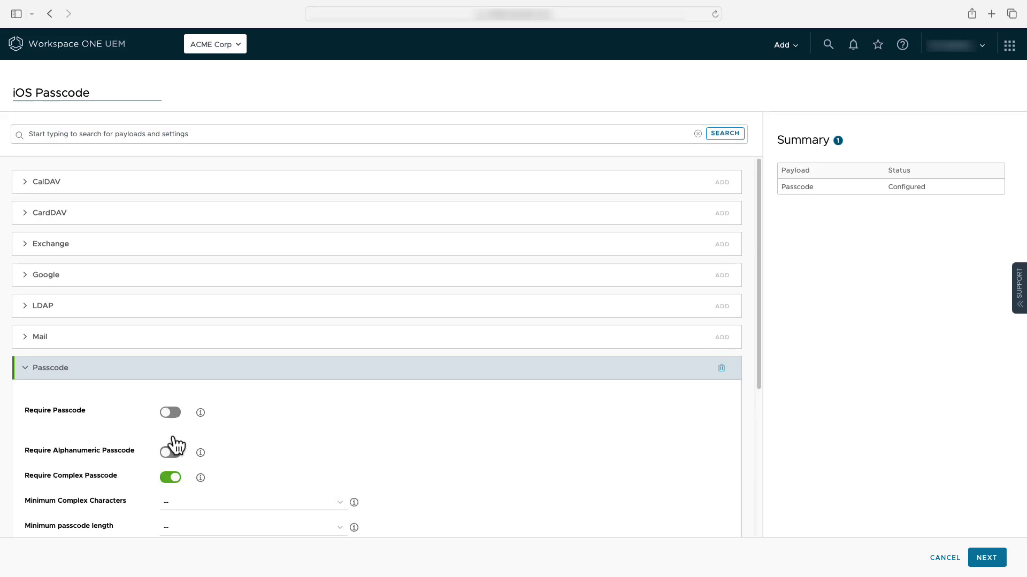
scroll(323, 378, down, 3)
click(342, 364)
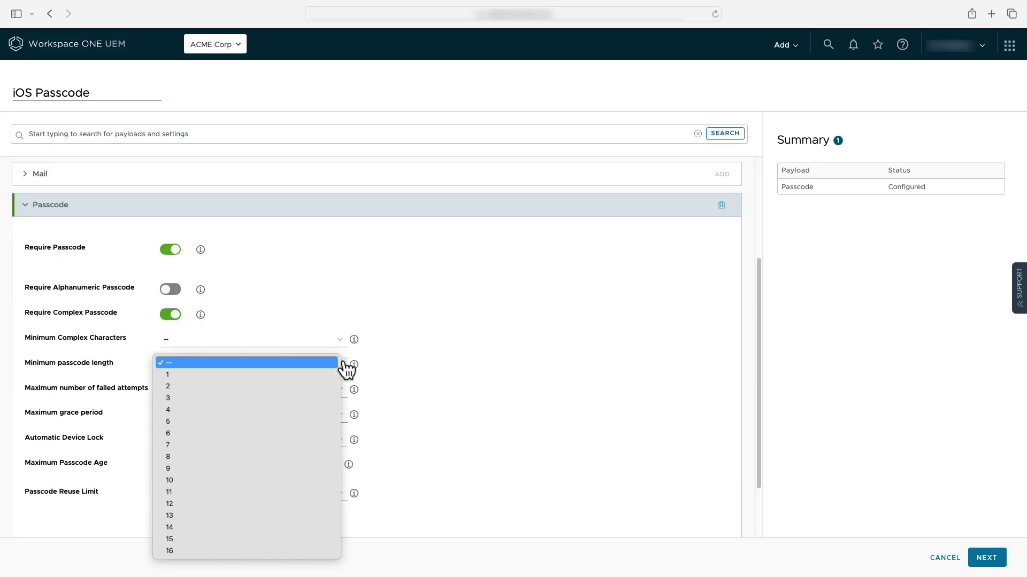
click(289, 433)
click(328, 395)
click(316, 425)
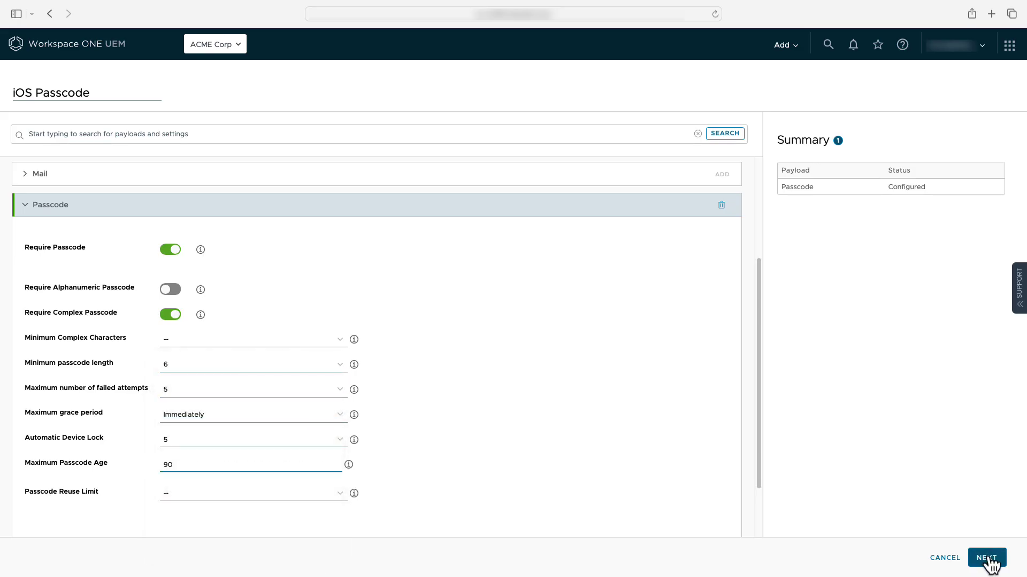
Assign the passcode profile to All Corporate iOS Devices and save and publish it.
click(988, 559)
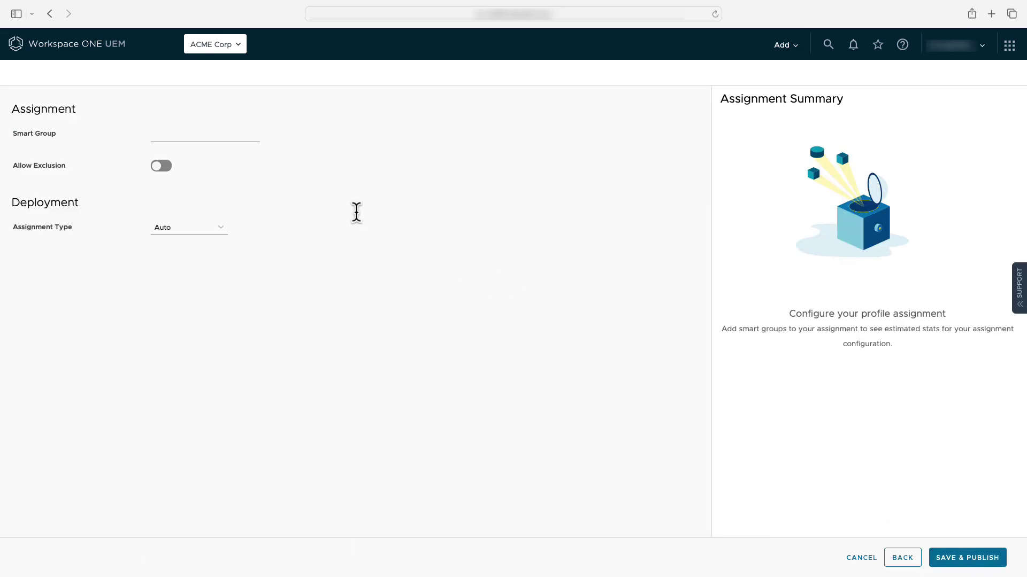
click(225, 138)
click(238, 221)
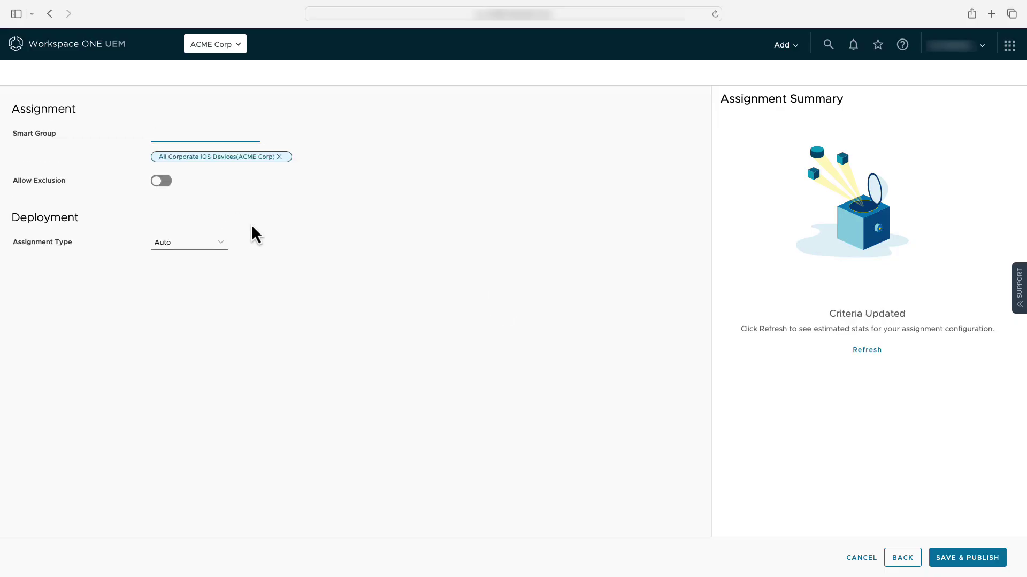
click(960, 564)
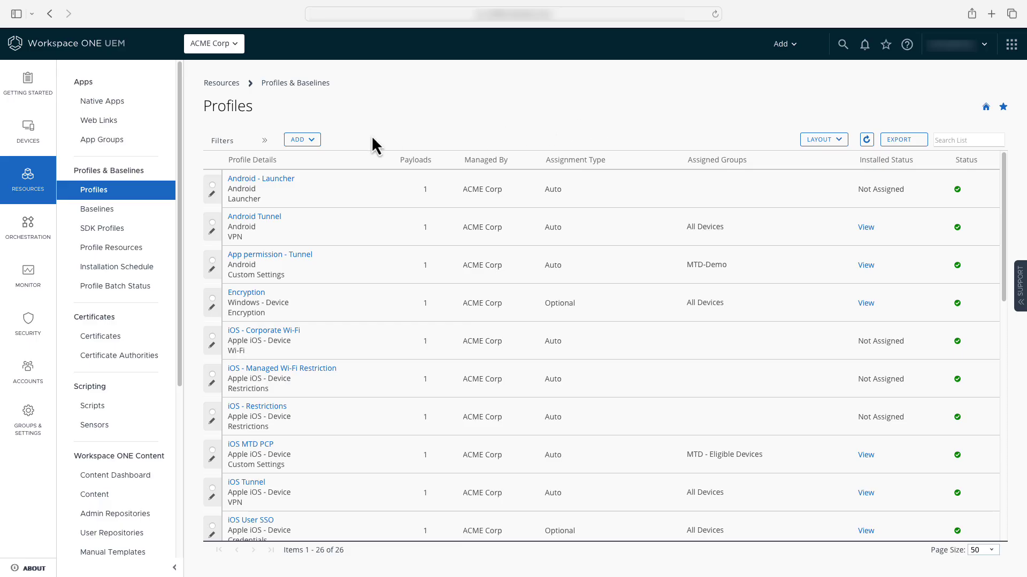
Create a new declarative Apple iOS asset named 'iOS Google Asset'.
click(313, 140)
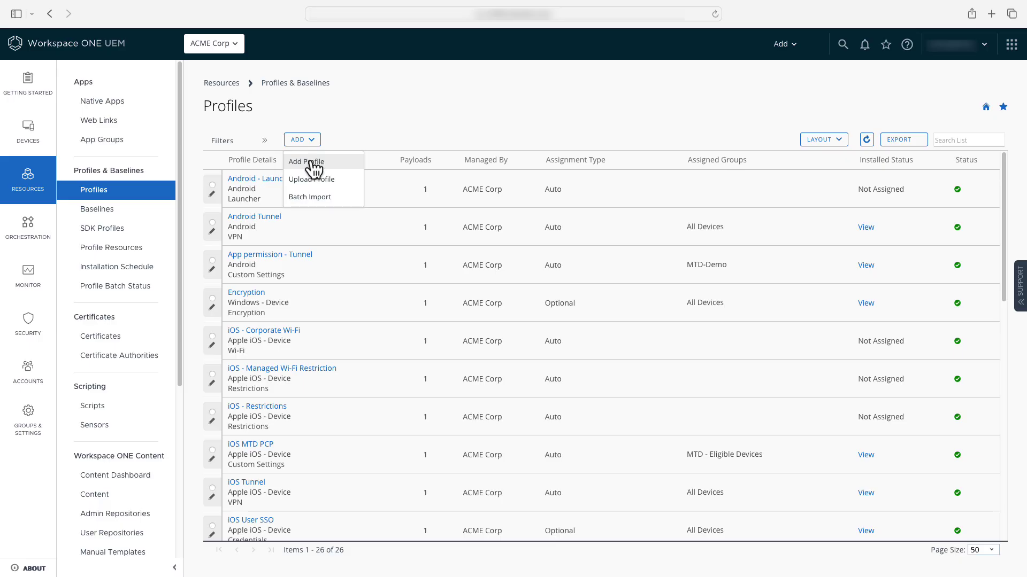
click(313, 163)
mouse_move(312, 167)
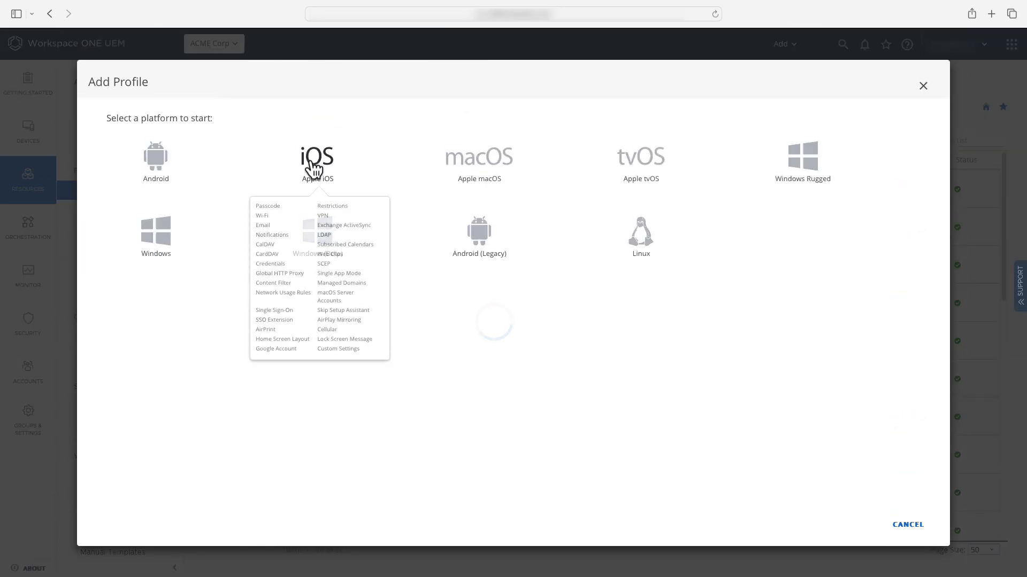
click(315, 169)
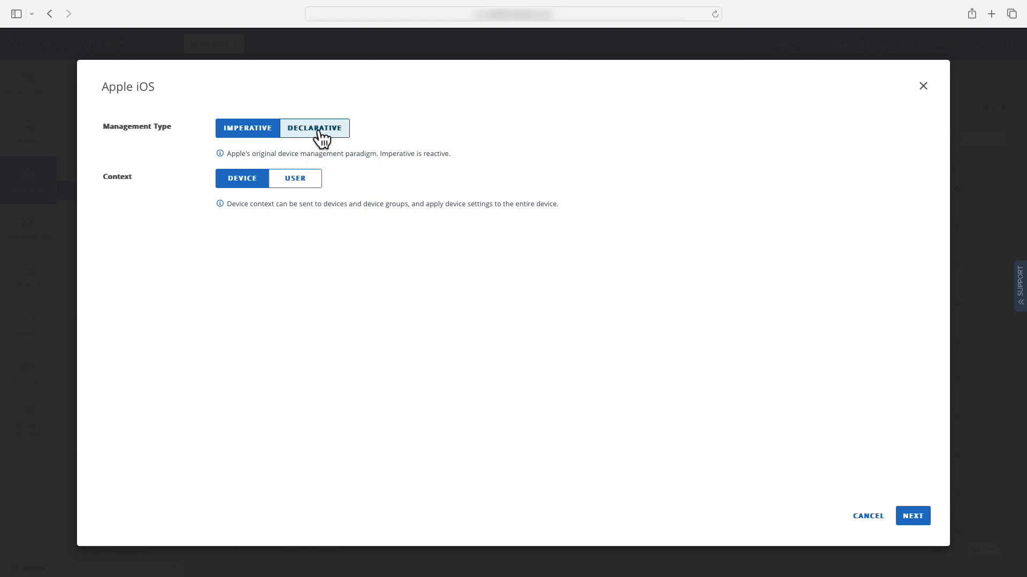
click(321, 137)
click(916, 518)
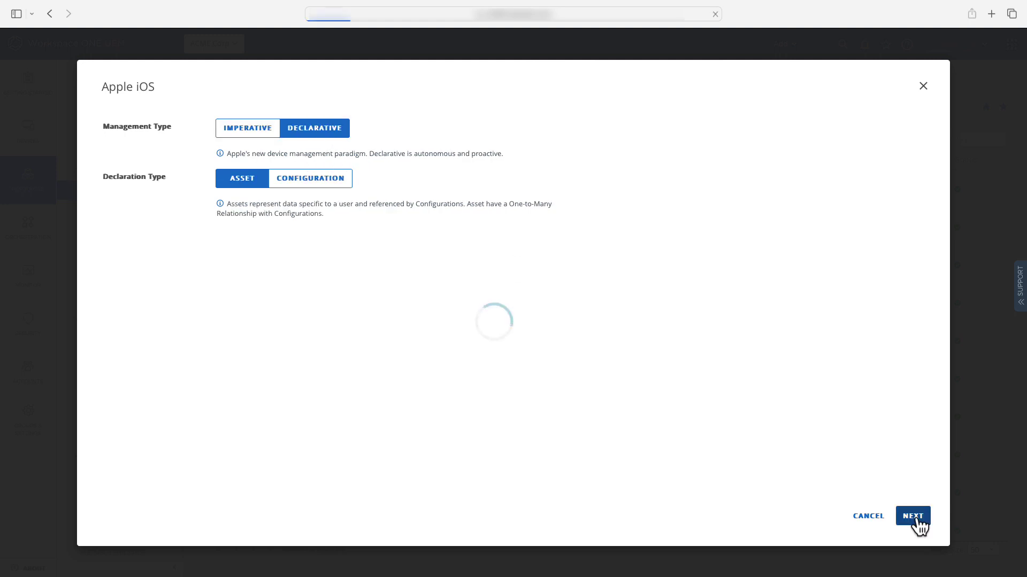
text(iOS Google Asset)
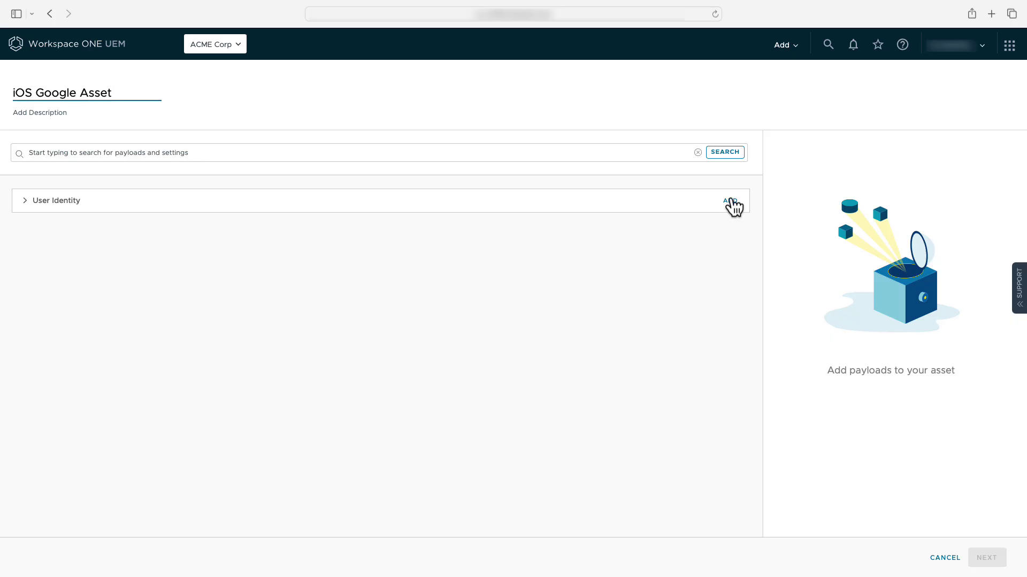
Add a User Identity payload with the user's full name and e-mail address.
click(730, 201)
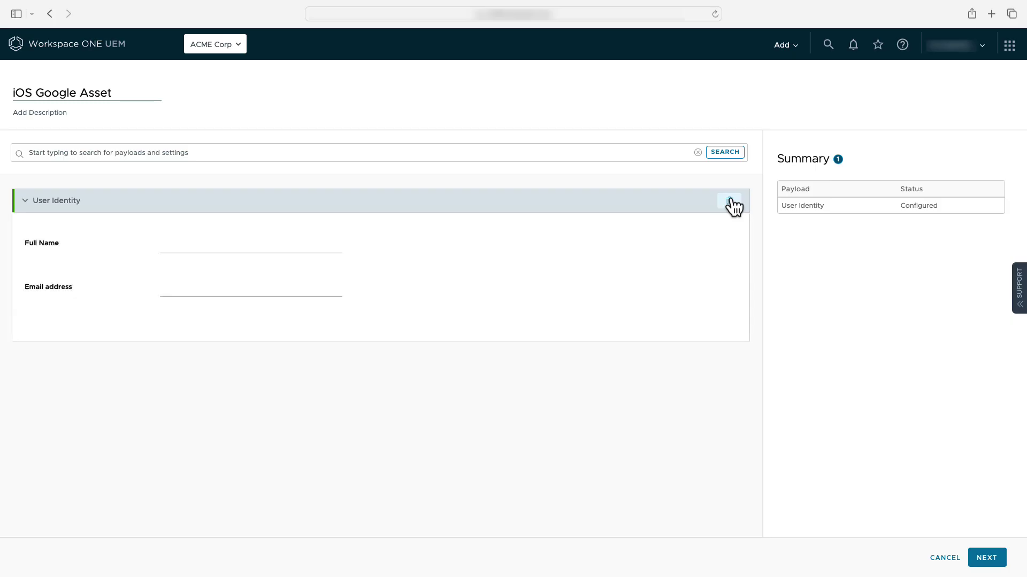
click(298, 247)
text(Sarah Kurity)
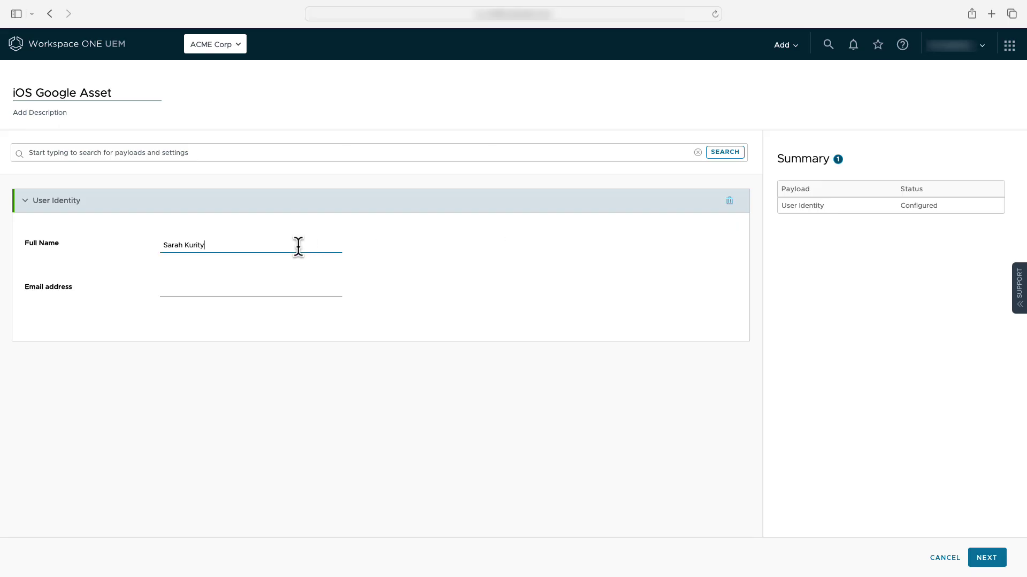
key(Tab)
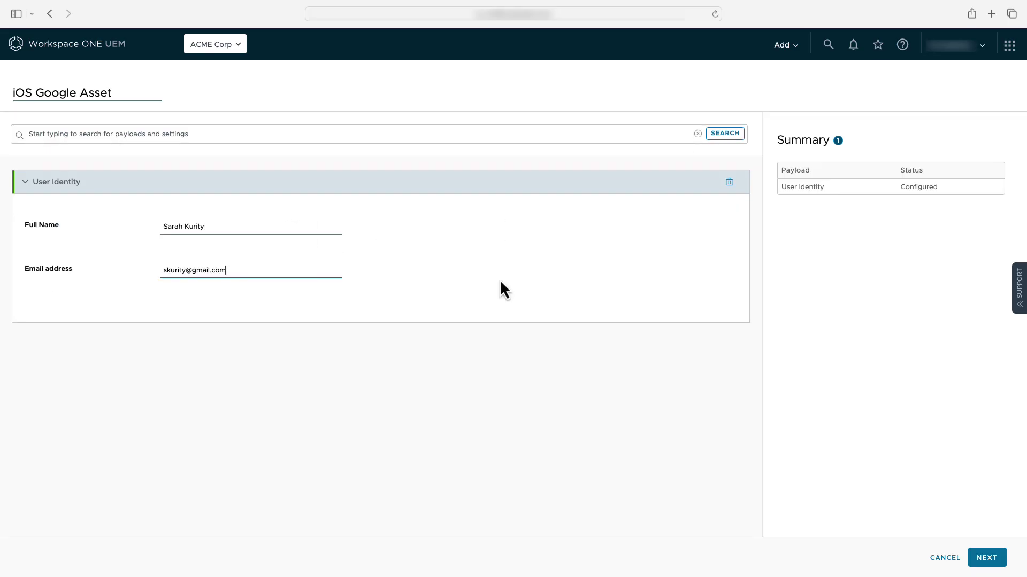
Assign the asset to All Corporate iOS Devices and save and publish it.
click(987, 559)
click(234, 137)
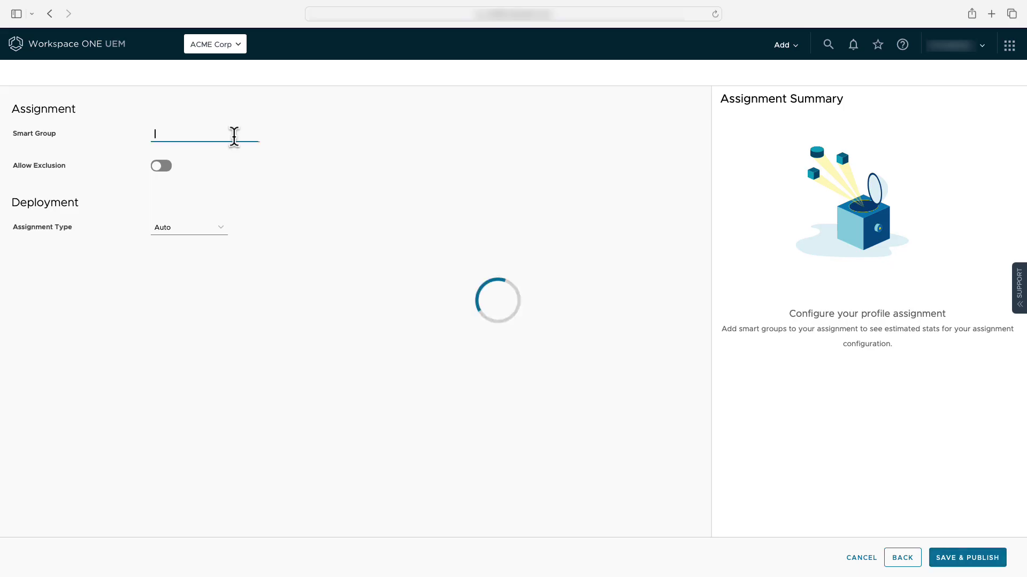
key(Down)
key(Down)
key(Down)
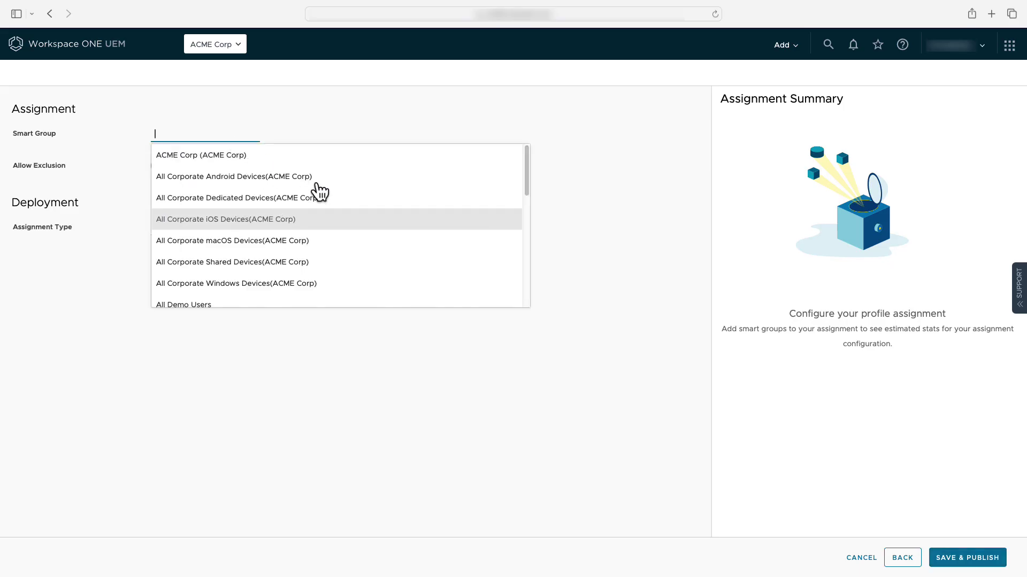
key(Return)
click(987, 558)
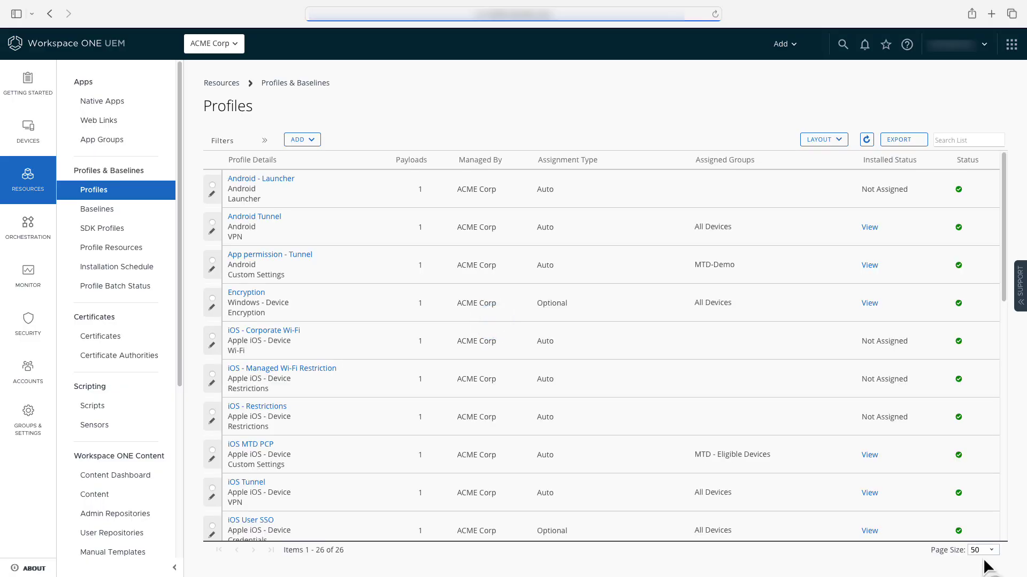
Create a new declarative Apple iOS configuration profile named 'iOS Google Account'.
click(310, 141)
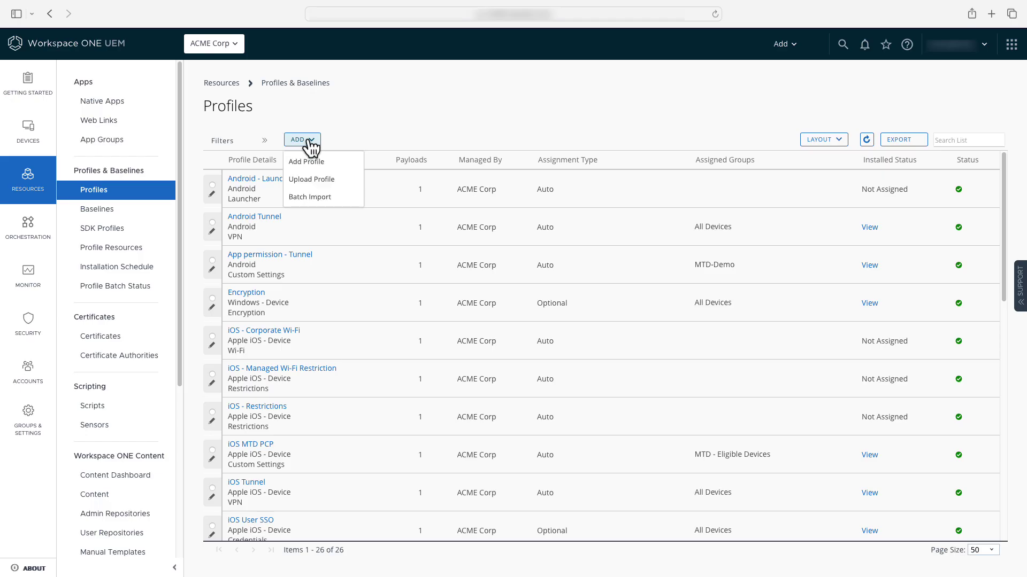
click(310, 163)
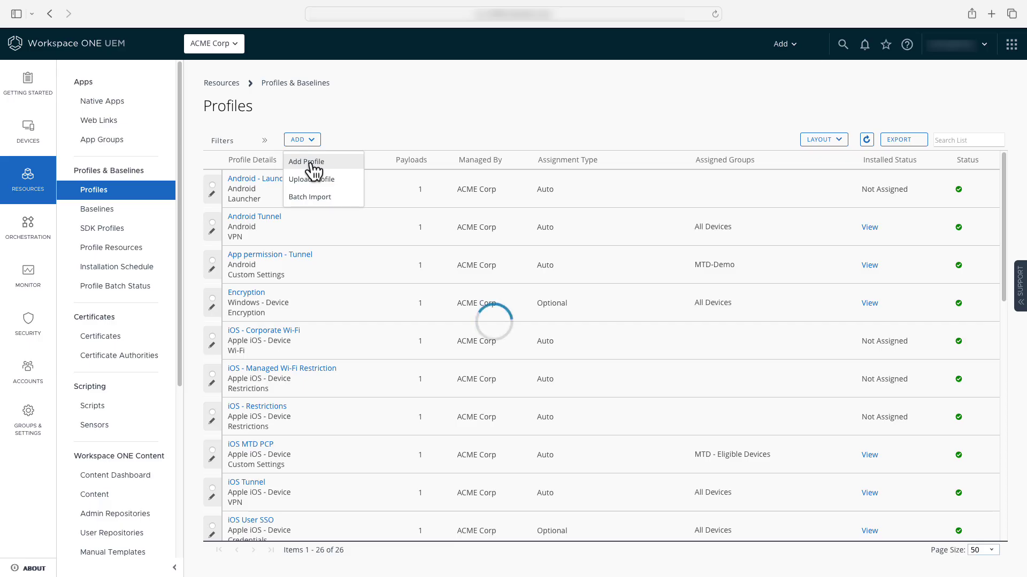
click(311, 169)
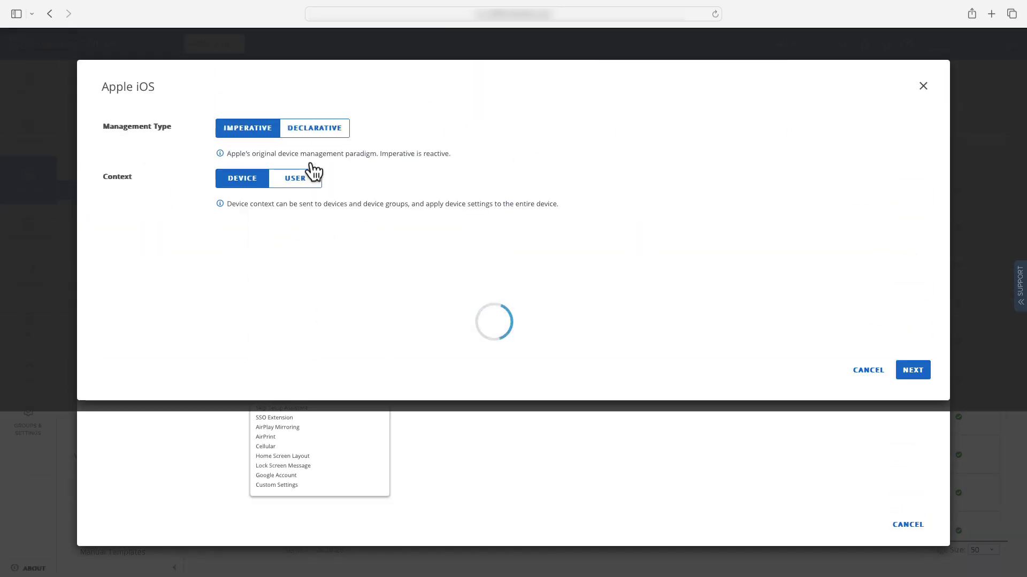
click(314, 128)
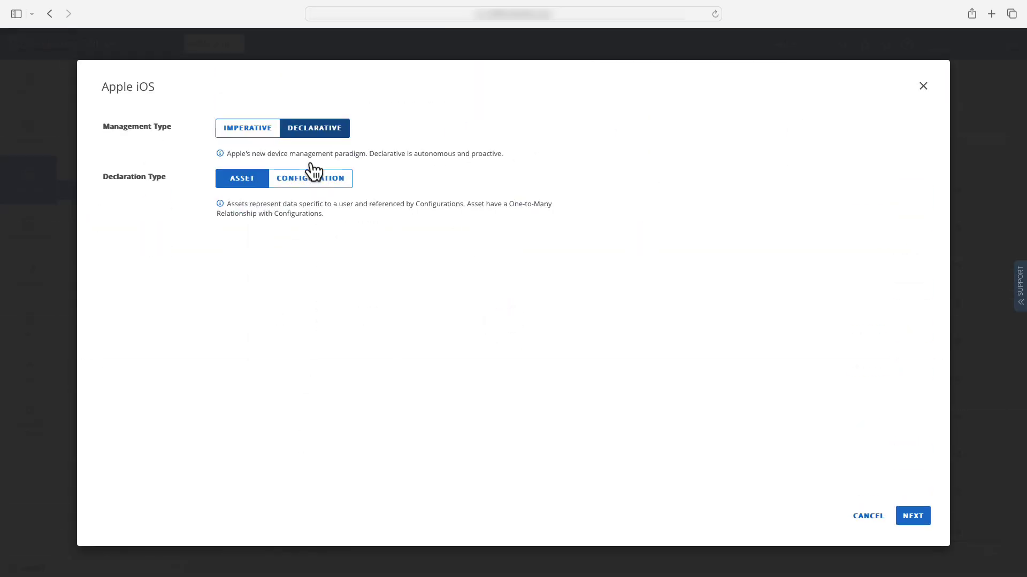
click(309, 174)
click(913, 516)
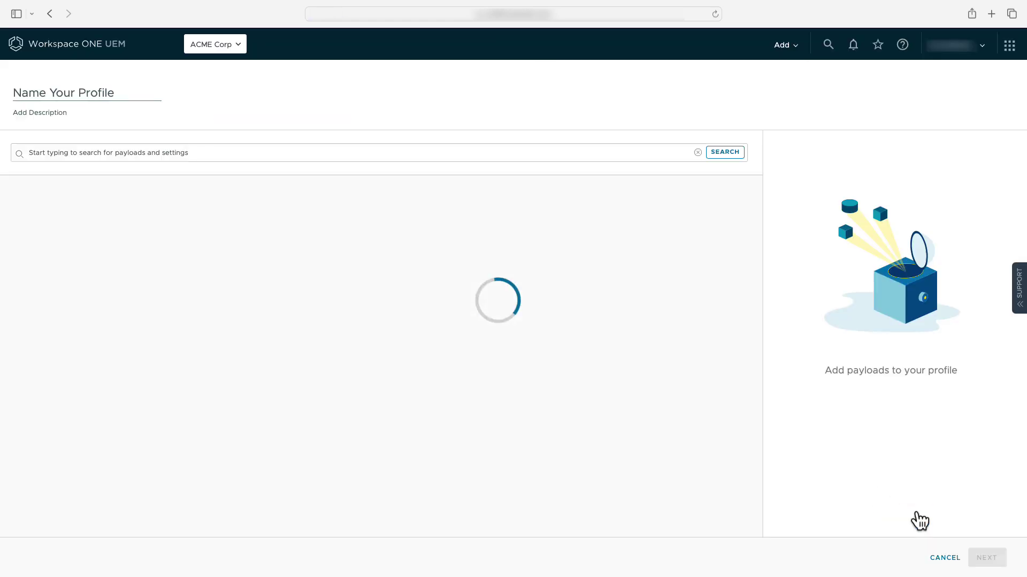
text(iOS Google Account)
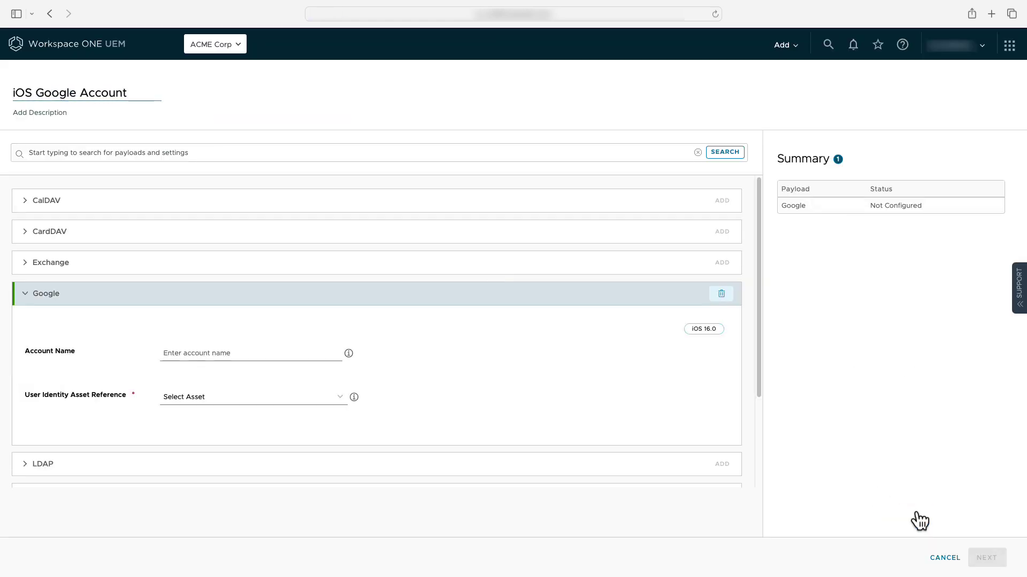
Set the Google payload's User Identity Asset Reference to iOS Google Asset.
click(337, 397)
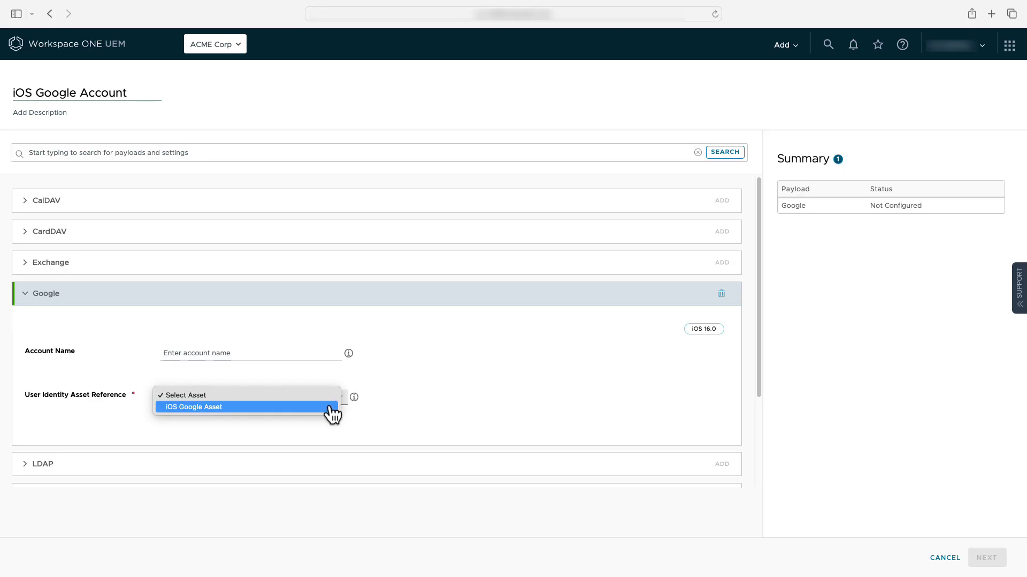
click(327, 407)
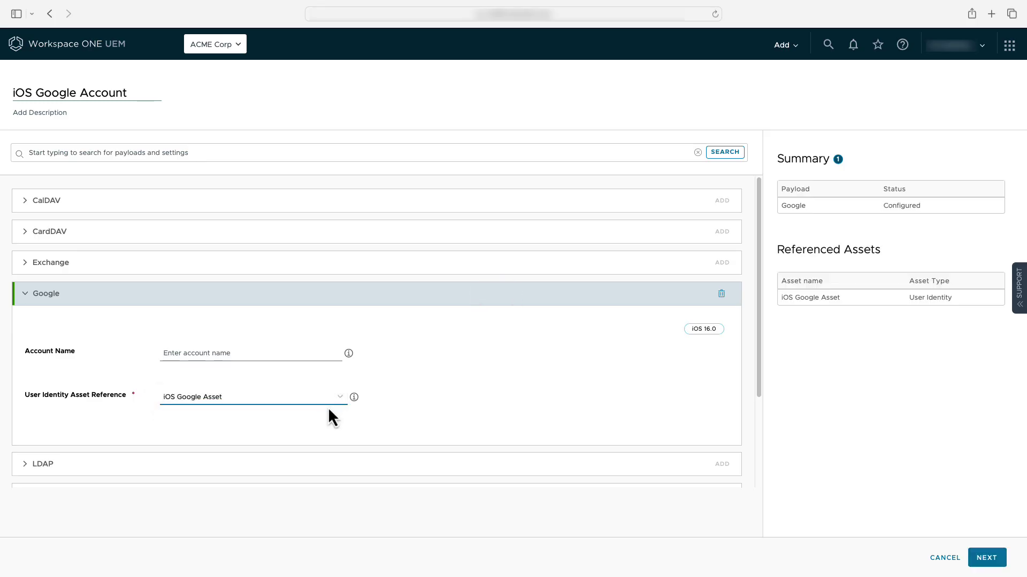
key(shift+Tab)
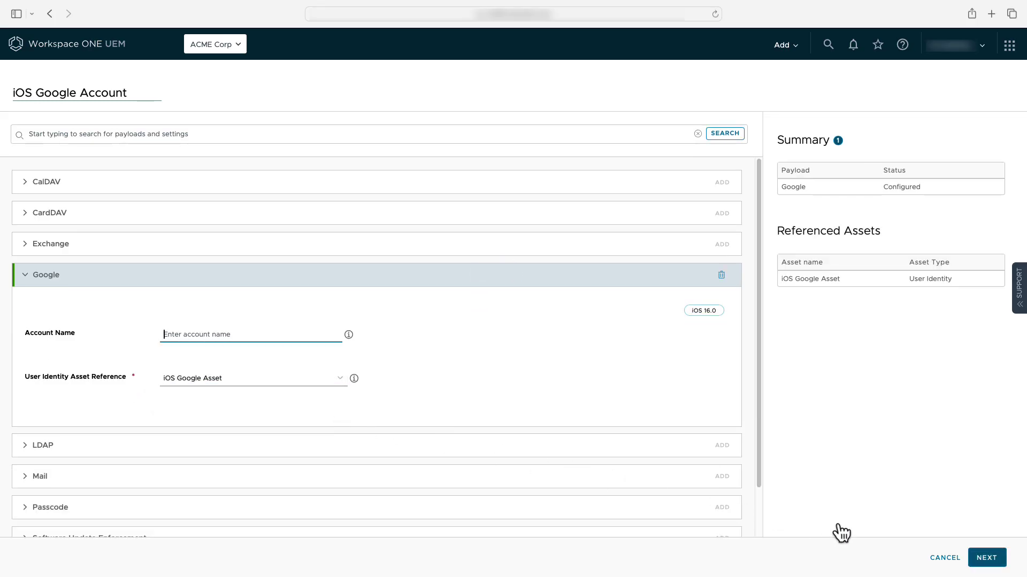
click(988, 560)
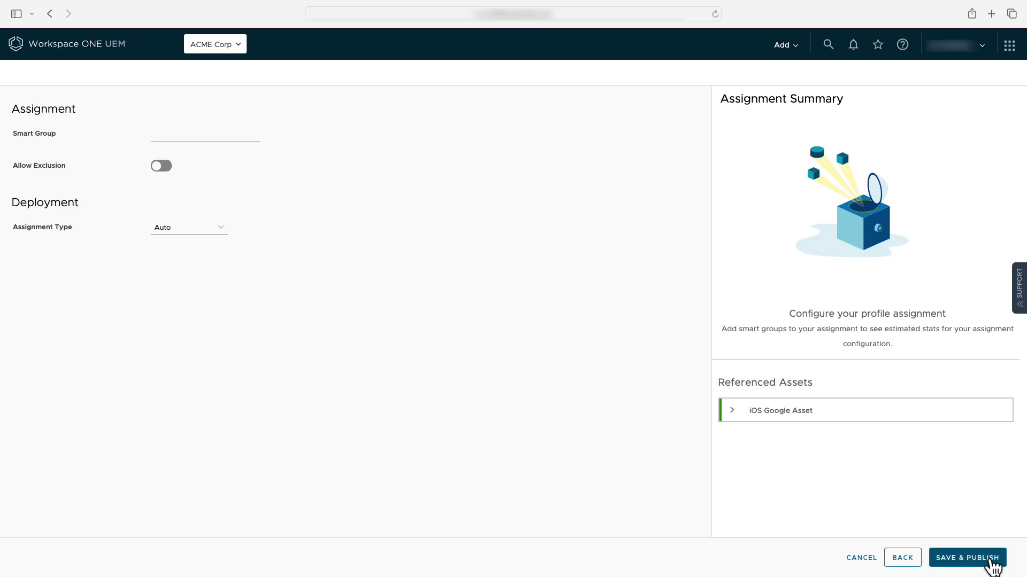
Check the iOS Google Asset's smart group and assign the profile to All Corporate iOS Devices (ACME Corp).
click(734, 411)
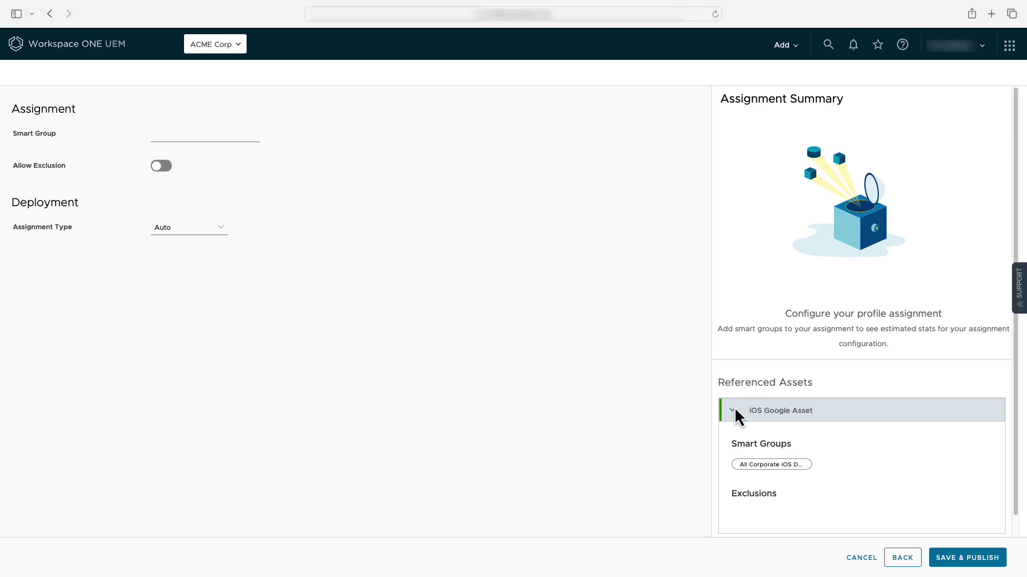
click(213, 138)
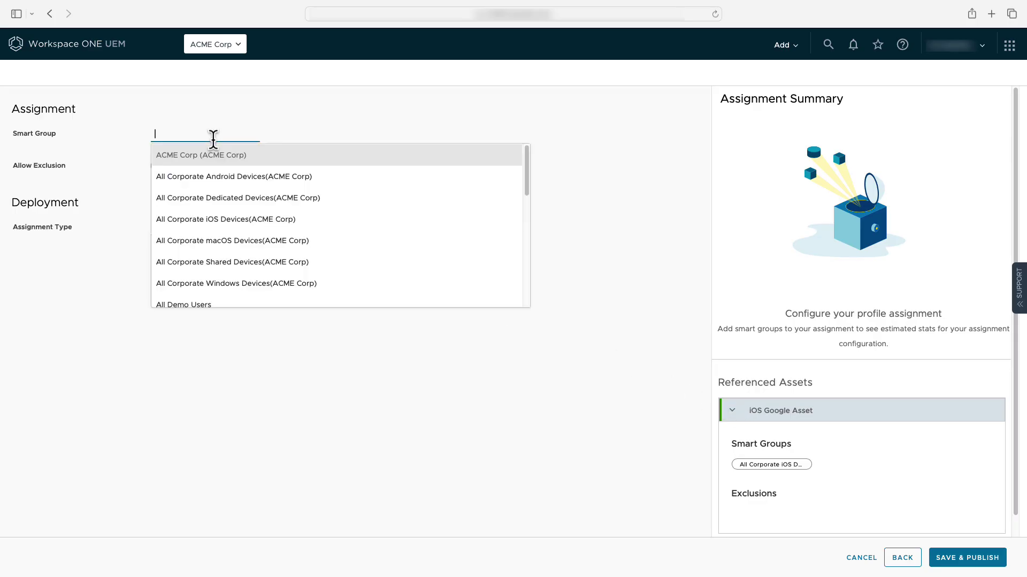
click(222, 220)
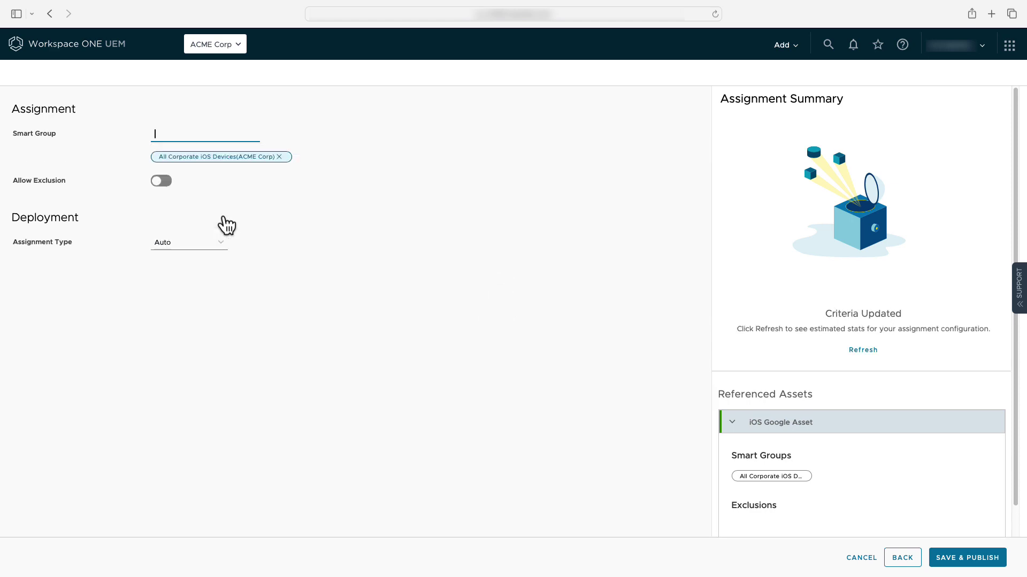